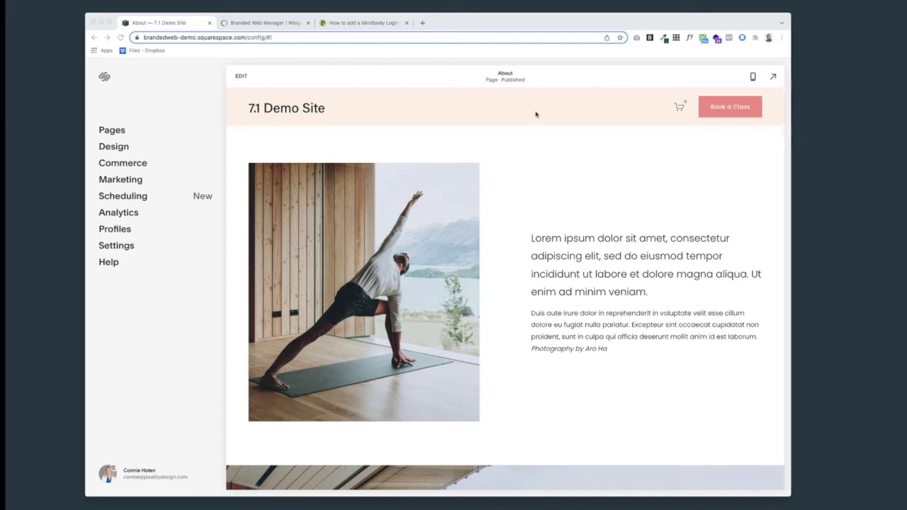
Preview the About page of the demo site at full width, and return to the editing view
{"action": "left_click", "coordinate": [550, 170]}
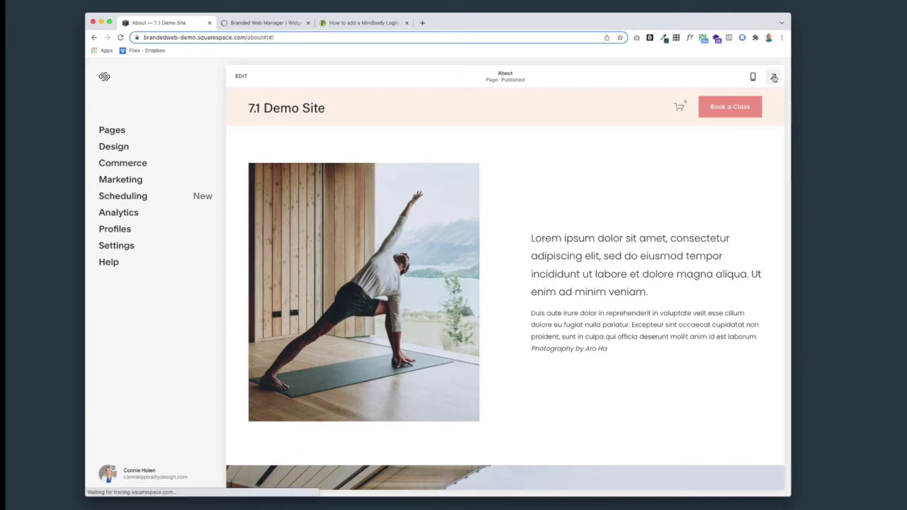
{"action": "left_click", "coordinate": [774, 78]}
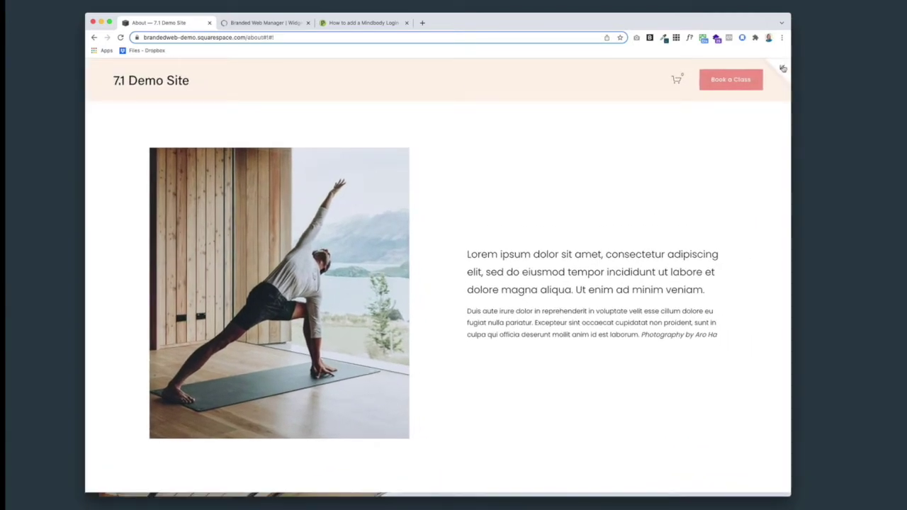
{"action": "left_click", "coordinate": [783, 68]}
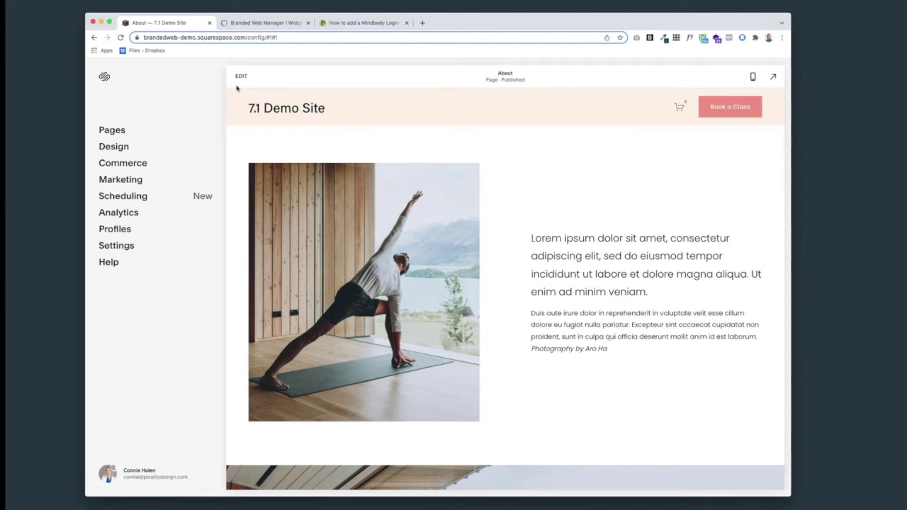
Check the Mindbody login link guide and open the Squarespace site's advanced Code Injection settings
{"action": "left_click", "coordinate": [355, 26]}
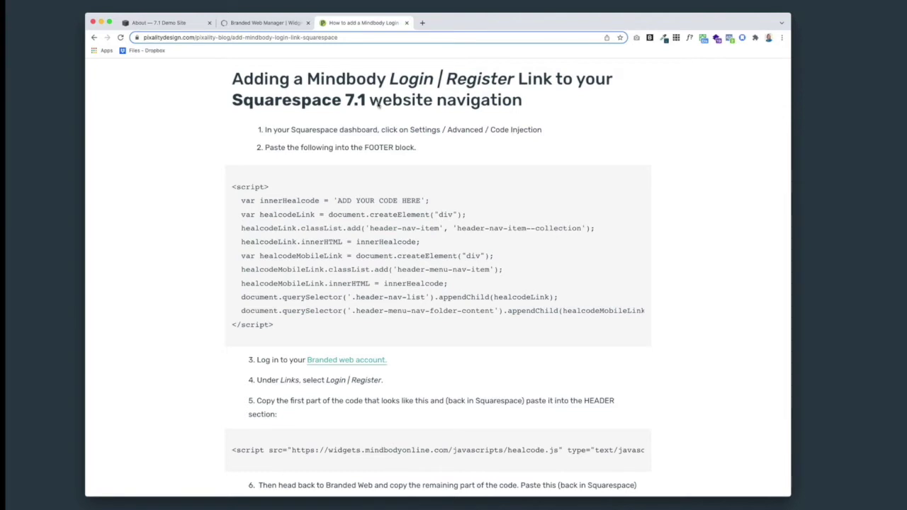
{"action": "left_click", "coordinate": [163, 22]}
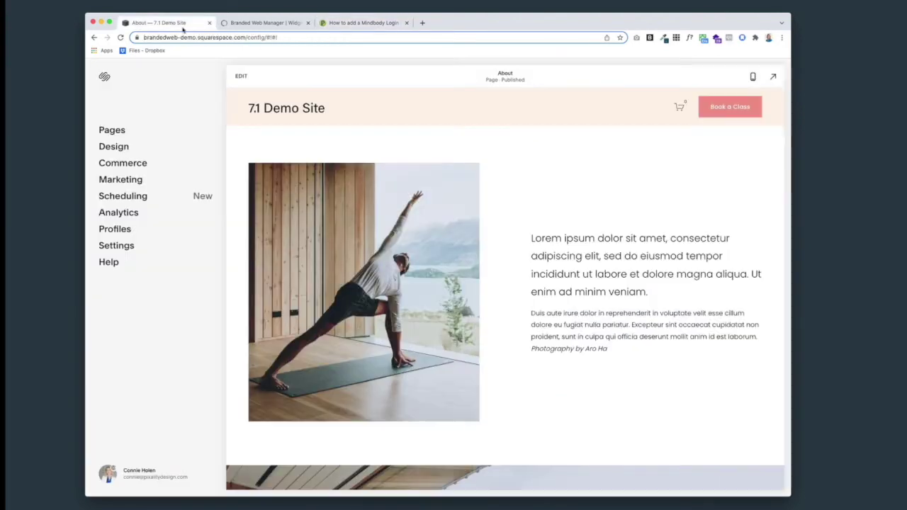
{"action": "left_click", "coordinate": [123, 246]}
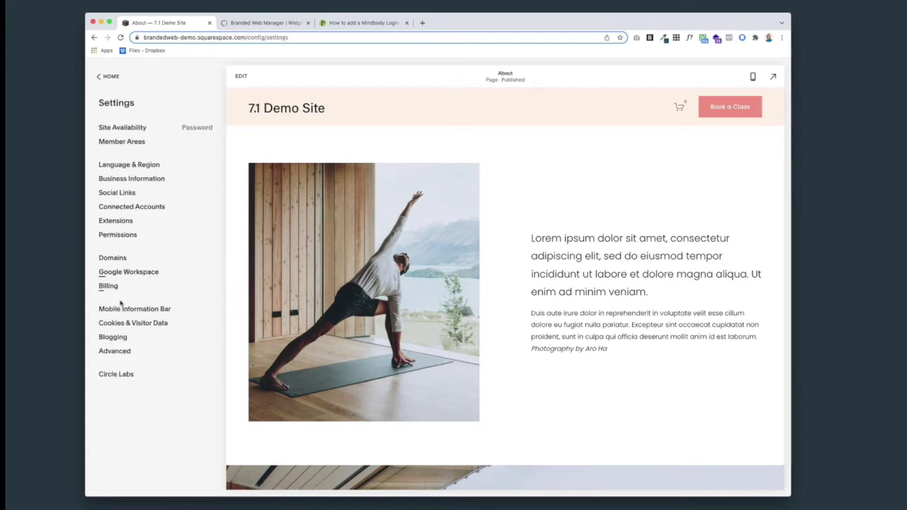
{"action": "left_click", "coordinate": [125, 352]}
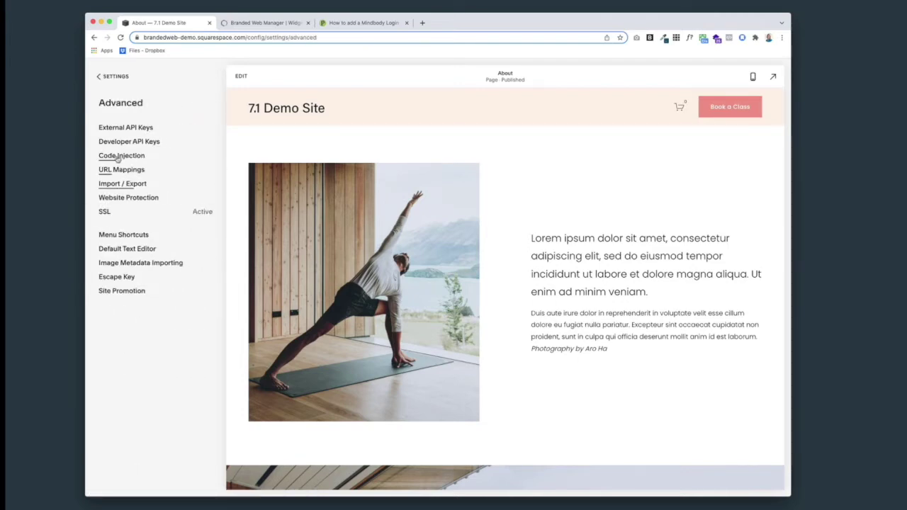
{"action": "left_click", "coordinate": [120, 156]}
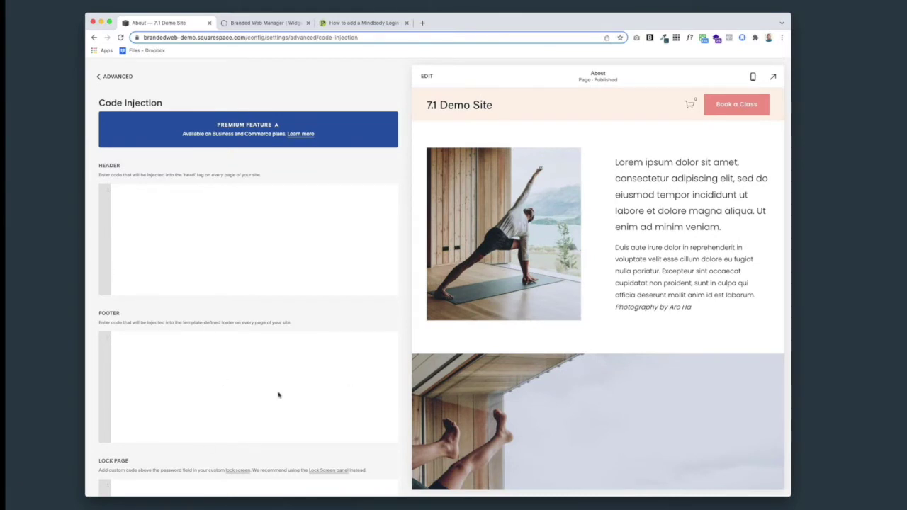
Copy the innerHealcode script block from the Mindbody guide and paste it into the site's Footer code injection
{"action": "left_click", "coordinate": [348, 25]}
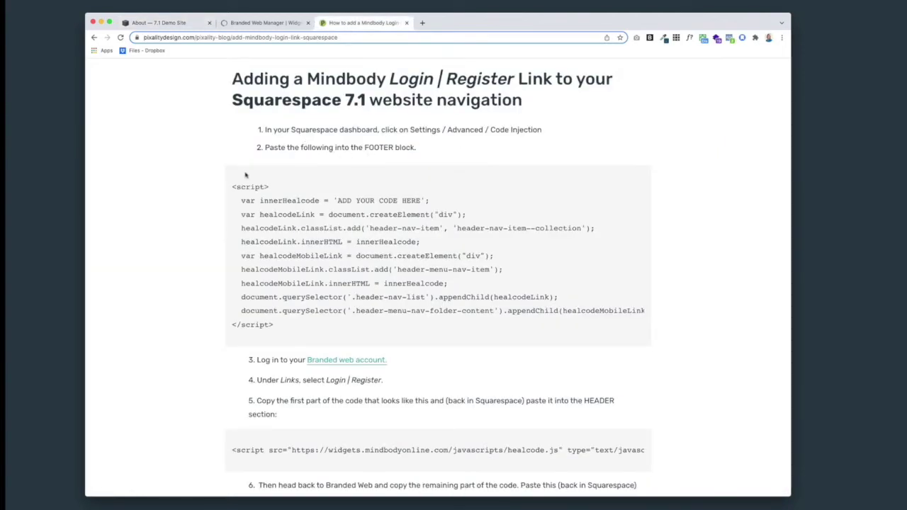
{"action": "left_click_drag", "start_coordinate": [231, 186], "coordinate": [275, 324]}
{"action": "key", "text": "super+c"}
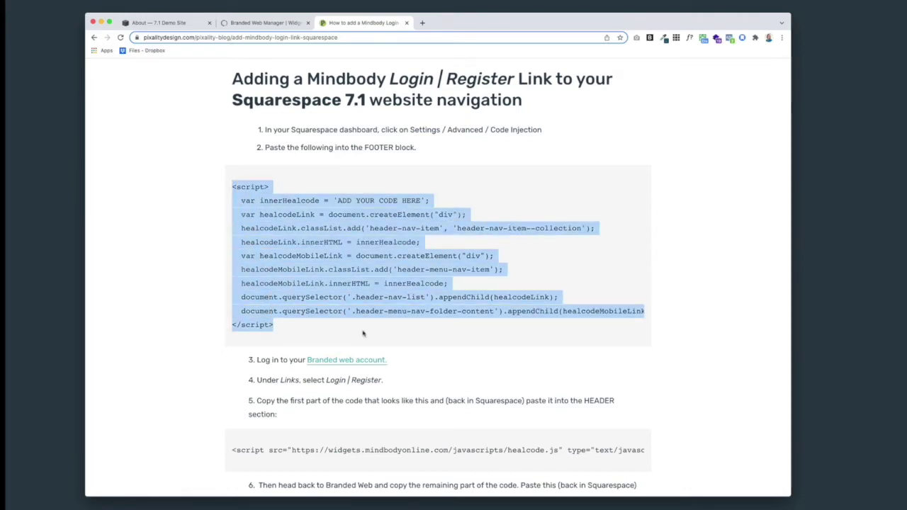
{"action": "left_click", "coordinate": [177, 23]}
{"action": "left_click", "coordinate": [125, 343]}
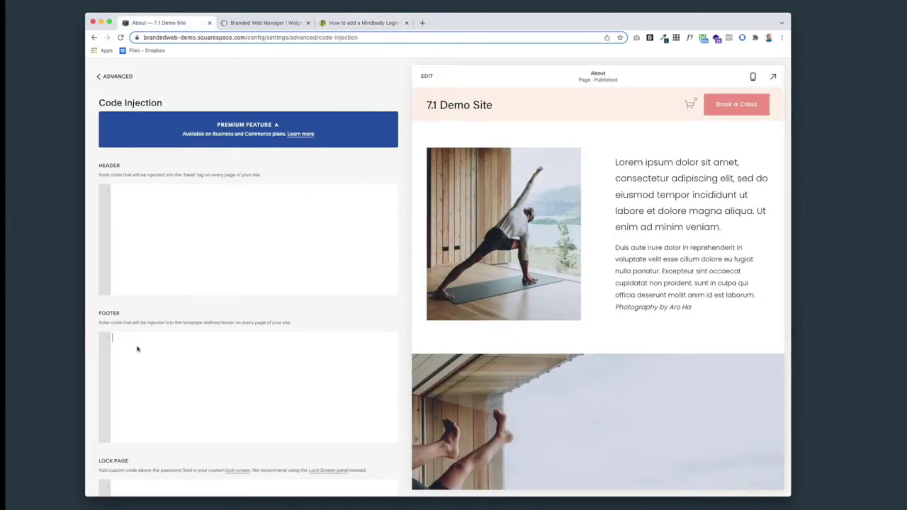
{"action": "key", "text": "super+v"}
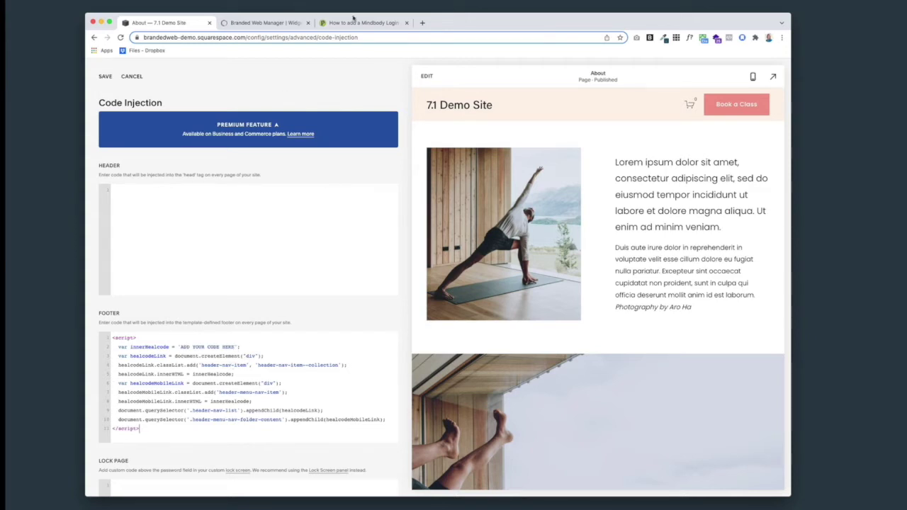
Following the guide, open the Links page in Mindbody Branded Web and choose Login | Register as the link type
{"action": "left_click", "coordinate": [358, 22]}
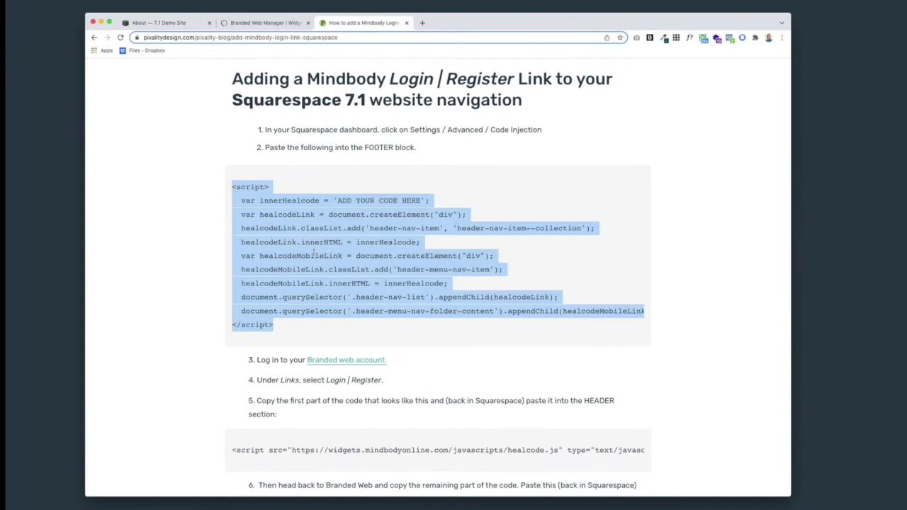
{"action": "scroll", "coordinate": [312, 253], "scroll_direction": "down", "scroll_amount": 4}
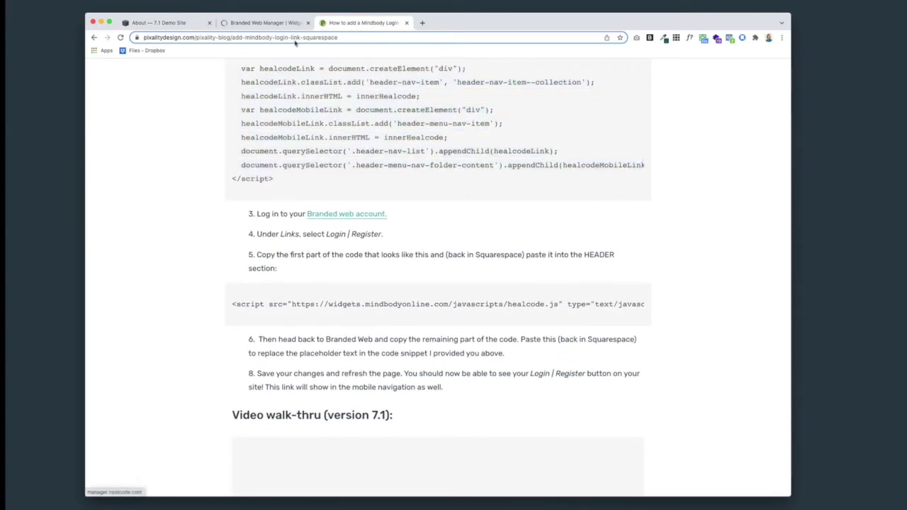
{"action": "left_click", "coordinate": [279, 23]}
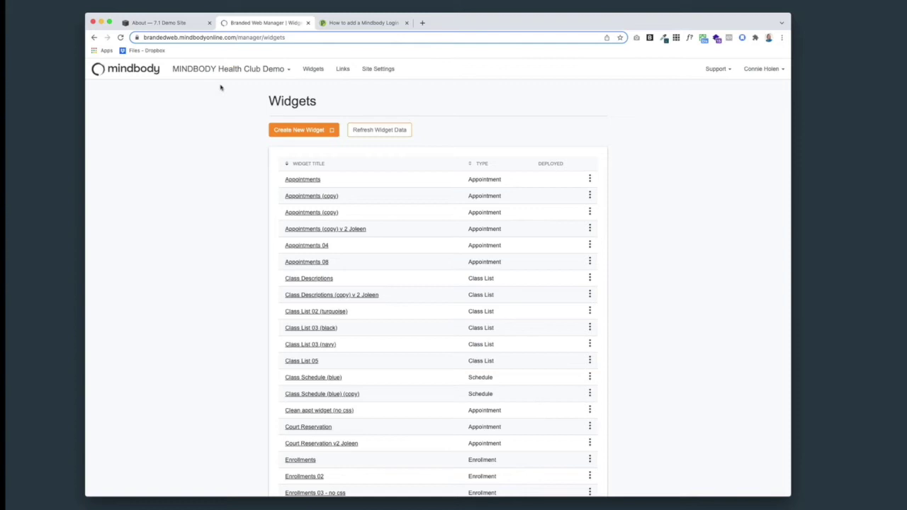
{"action": "left_click", "coordinate": [344, 70]}
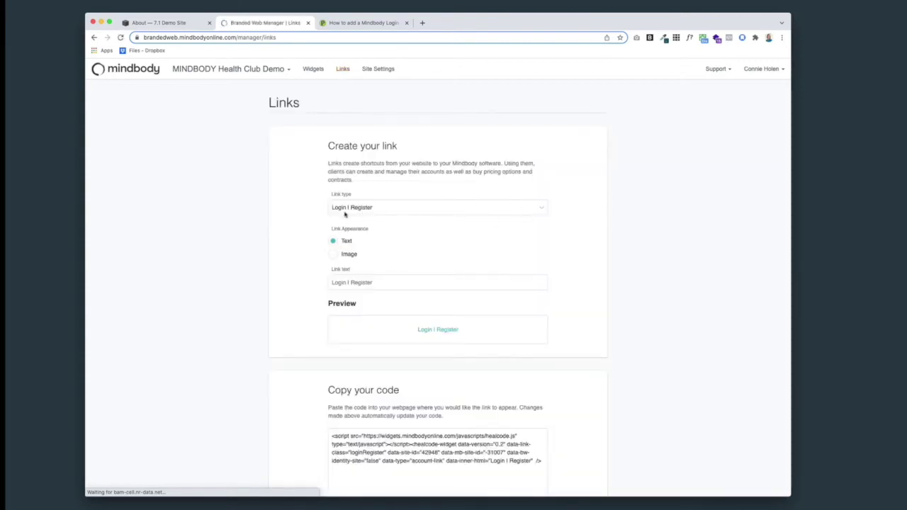
{"action": "left_click", "coordinate": [541, 209]}
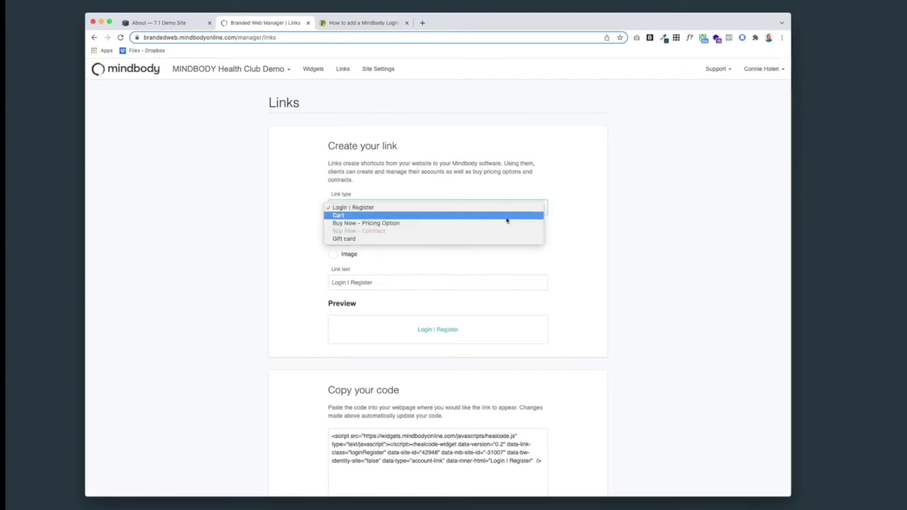
{"action": "left_click", "coordinate": [411, 207]}
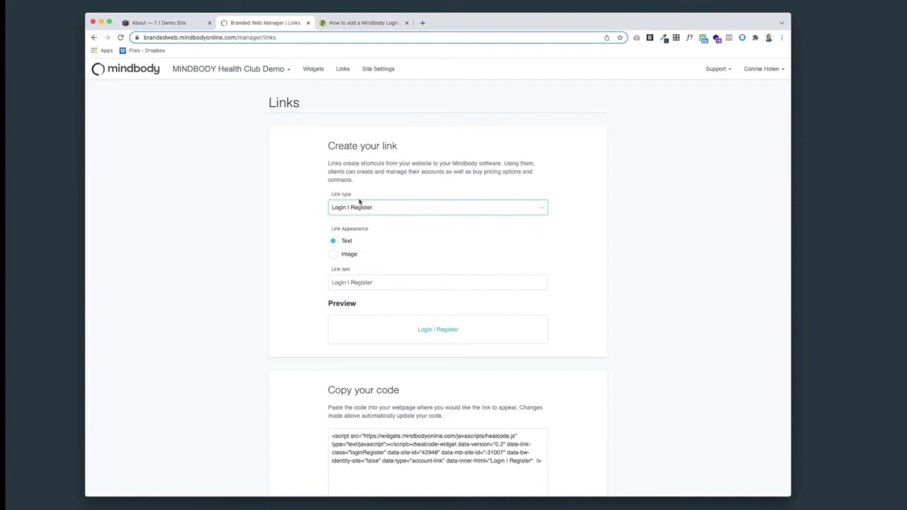
{"action": "scroll", "coordinate": [385, 304], "scroll_direction": "down", "scroll_amount": 2}
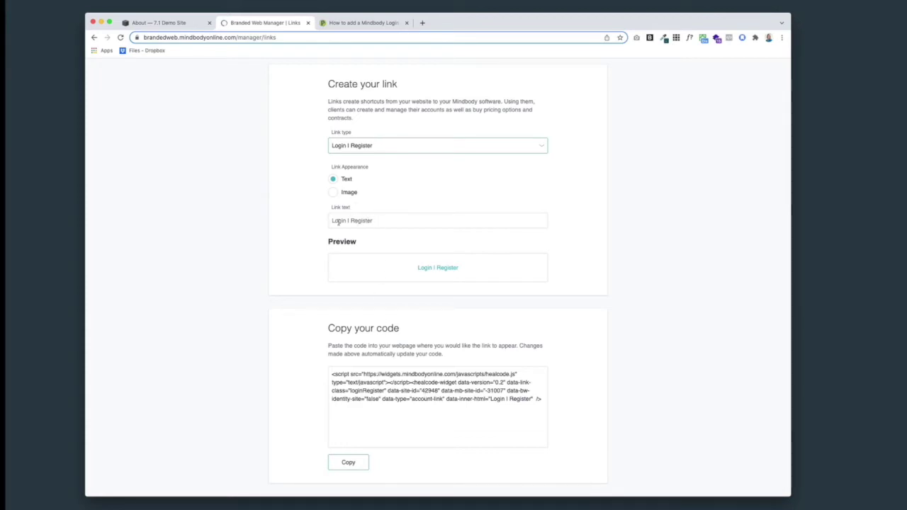
{"action": "left_click_drag", "start_coordinate": [373, 220], "coordinate": [326, 223]}
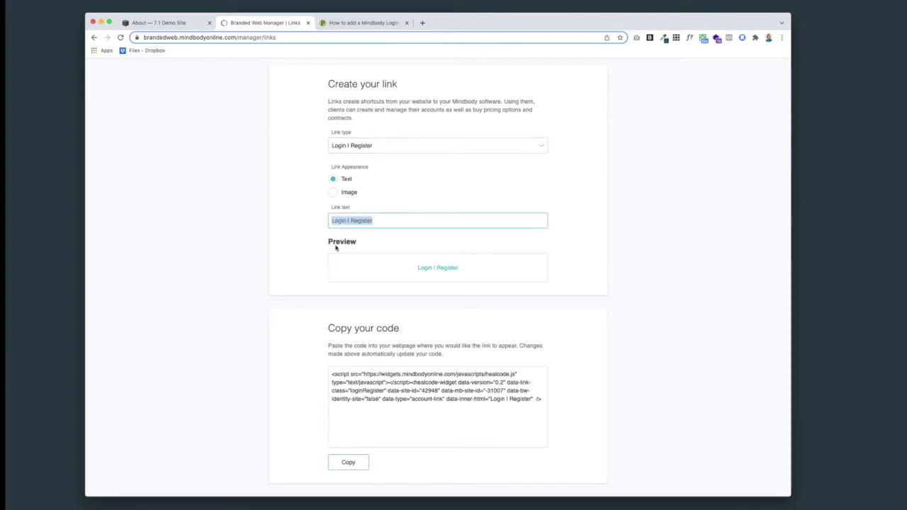
{"action": "left_click", "coordinate": [311, 240]}
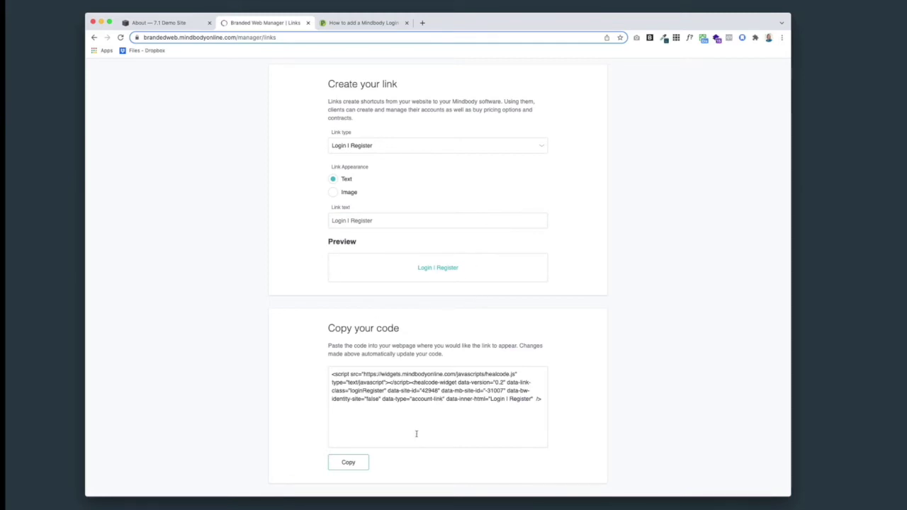
Copy only the opening healcode.js script tag from the Branded Web link code and paste it into Squarespace's Header code injection
{"action": "left_click", "coordinate": [380, 23]}
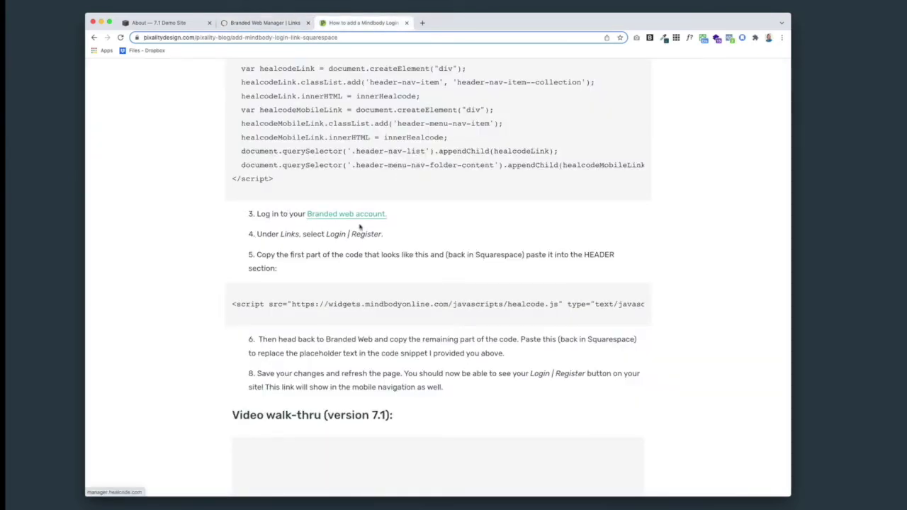
{"action": "scroll", "coordinate": [360, 227], "scroll_direction": "down", "scroll_amount": 3}
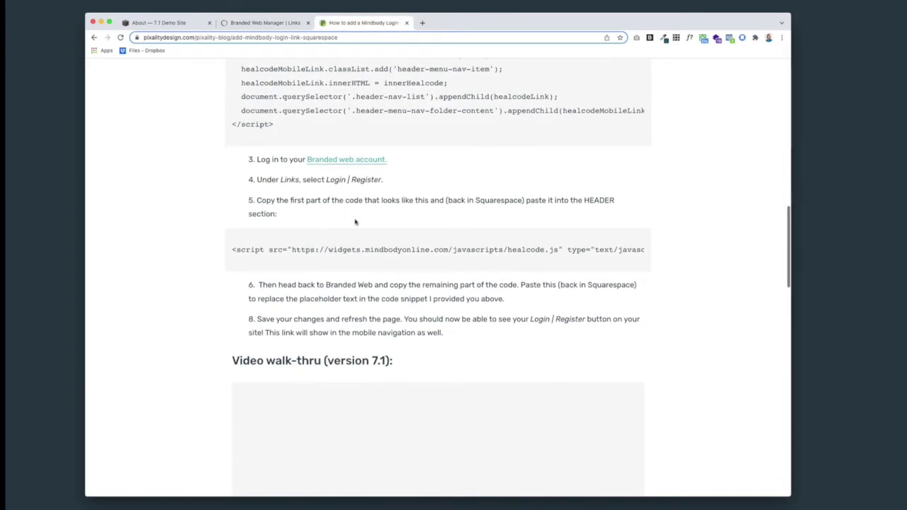
{"action": "scroll", "coordinate": [293, 216], "scroll_direction": "down", "scroll_amount": 1}
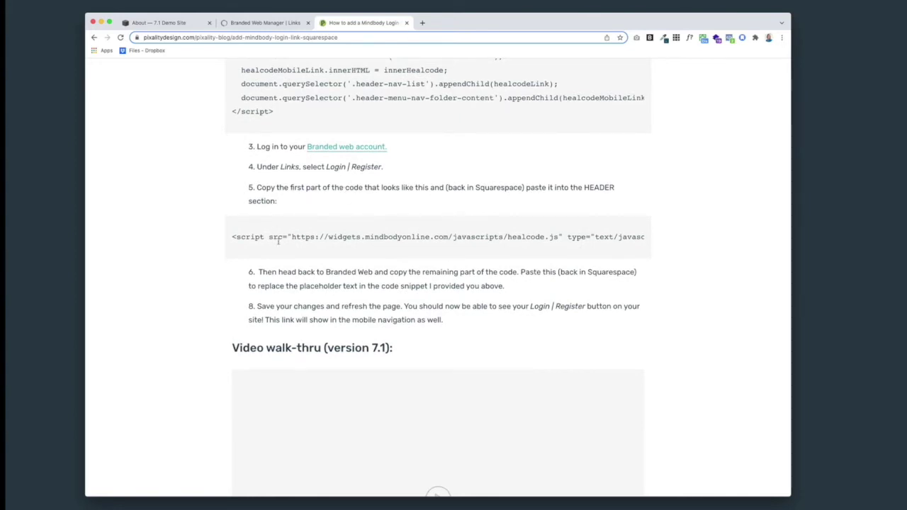
{"action": "left_click", "coordinate": [261, 23]}
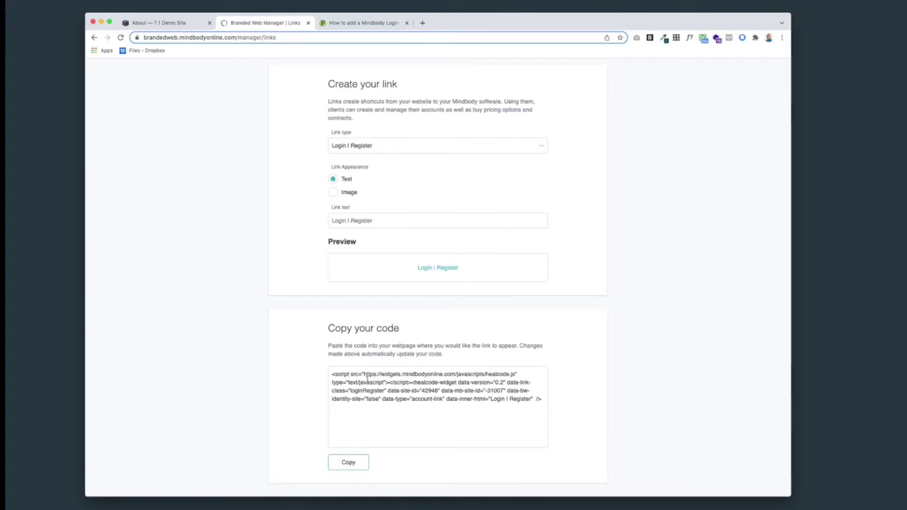
{"action": "left_click_drag", "start_coordinate": [411, 383], "coordinate": [330, 381]}
{"action": "key", "text": "super+c"}
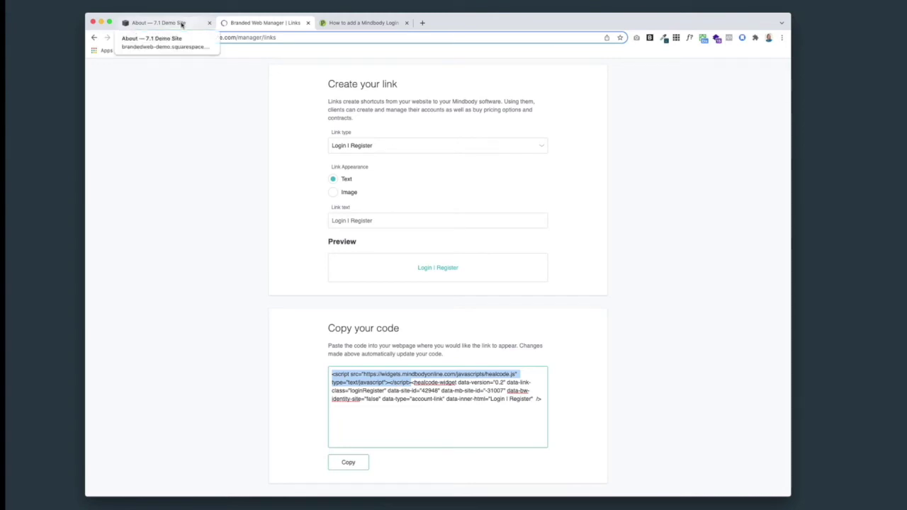
{"action": "left_click", "coordinate": [181, 23]}
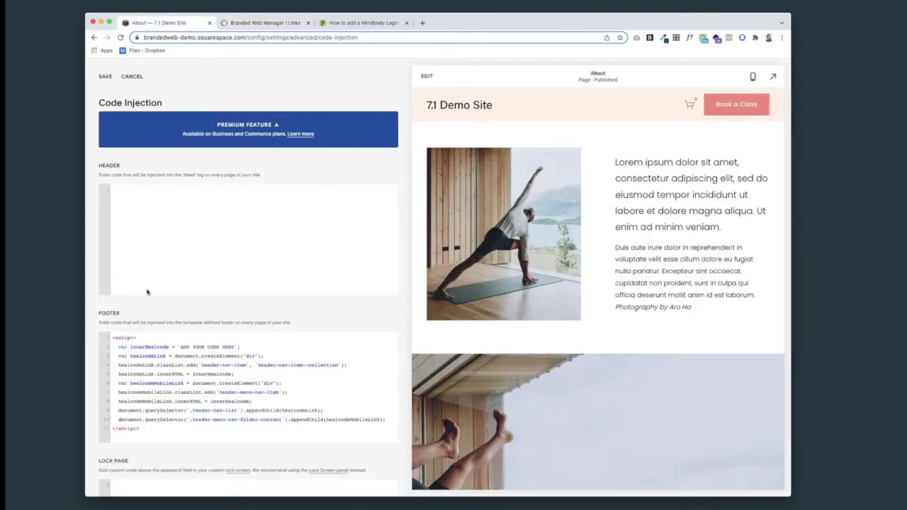
{"action": "left_click", "coordinate": [147, 199]}
{"action": "key", "text": "super+v"}
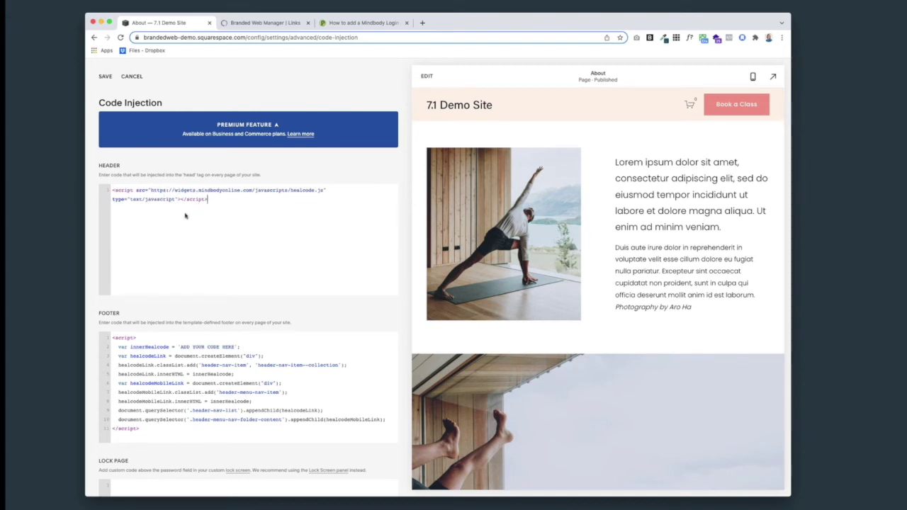
Copy the remaining healcode-widget code from Branded Web and replace the ADD YOUR CODE HERE placeholder in Squarespace's Footer script with it
{"action": "left_click", "coordinate": [363, 23]}
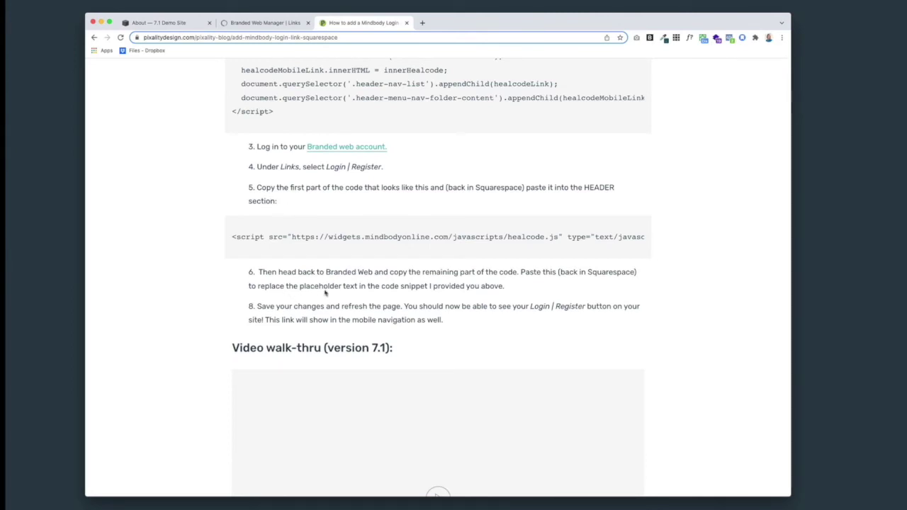
{"action": "left_click", "coordinate": [265, 22]}
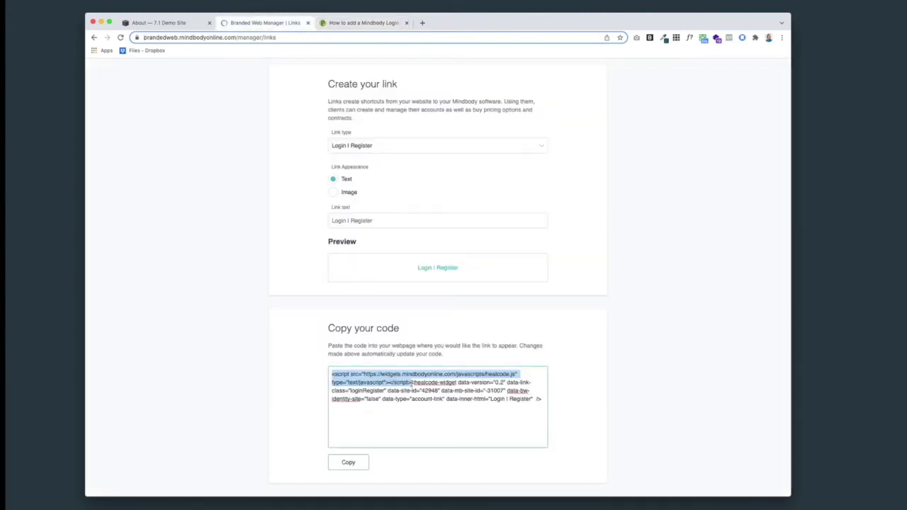
{"action": "left_click_drag", "start_coordinate": [412, 383], "coordinate": [424, 406]}
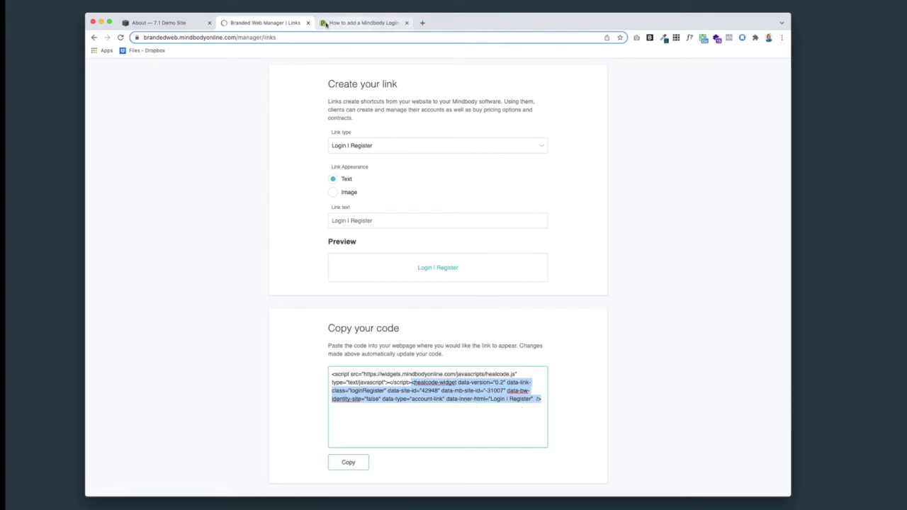
{"action": "left_click", "coordinate": [181, 23]}
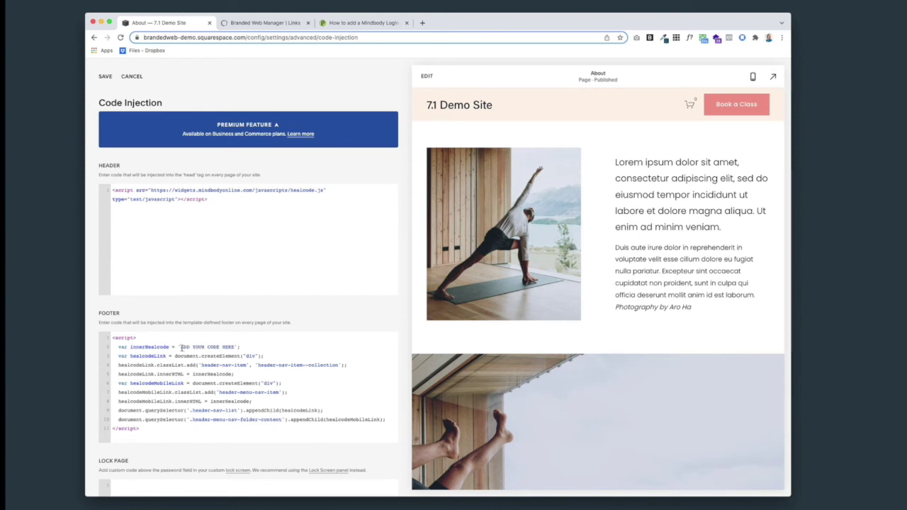
{"action": "left_click_drag", "start_coordinate": [182, 347], "coordinate": [235, 346]}
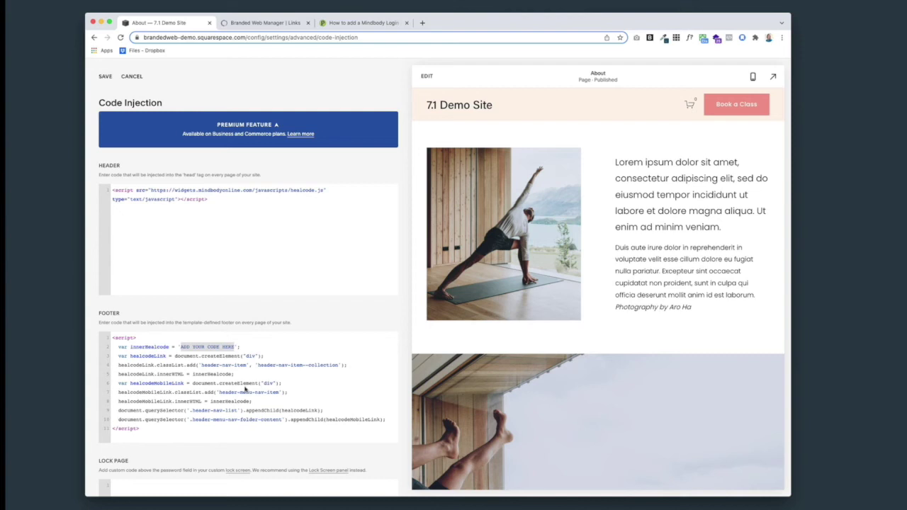
{"action": "key", "text": "super+v"}
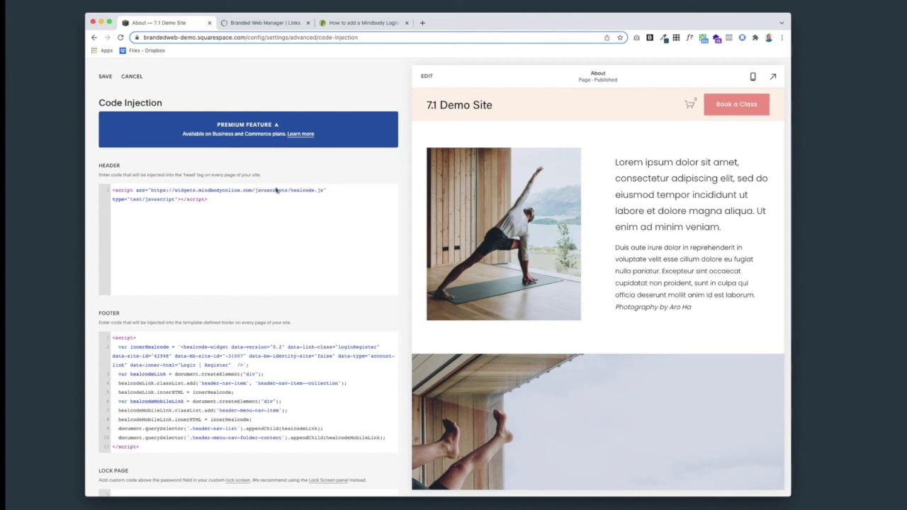
Check the Header script and Footer healcode-widget code in Squarespace against the Login | Register link code in Mindbody Branded Web
{"action": "scroll", "coordinate": [209, 283], "scroll_direction": "down", "scroll_amount": 1}
{"action": "scroll", "coordinate": [253, 253], "scroll_direction": "up", "scroll_amount": 1}
{"action": "left_click", "coordinate": [284, 25]}
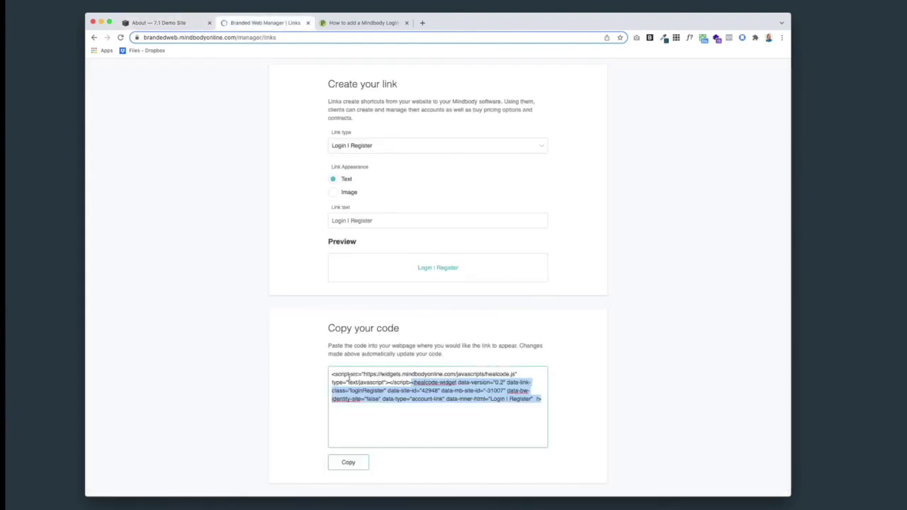
{"action": "left_click_drag", "start_coordinate": [332, 373], "coordinate": [414, 381]}
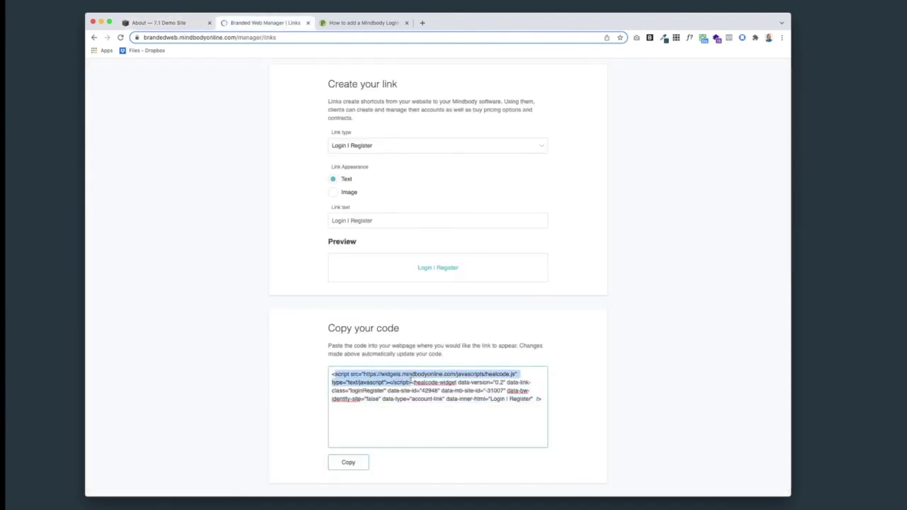
{"action": "left_click", "coordinate": [160, 23]}
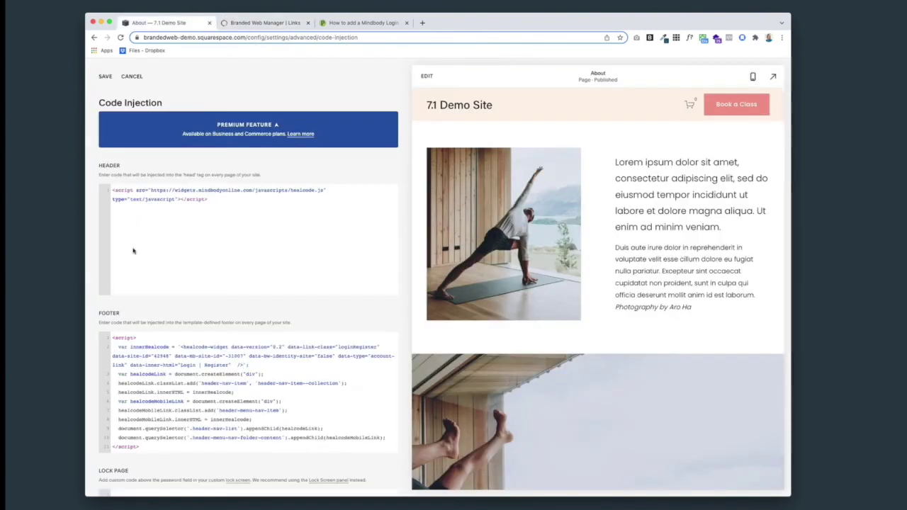
{"action": "scroll", "coordinate": [275, 224], "scroll_direction": "down", "scroll_amount": 1}
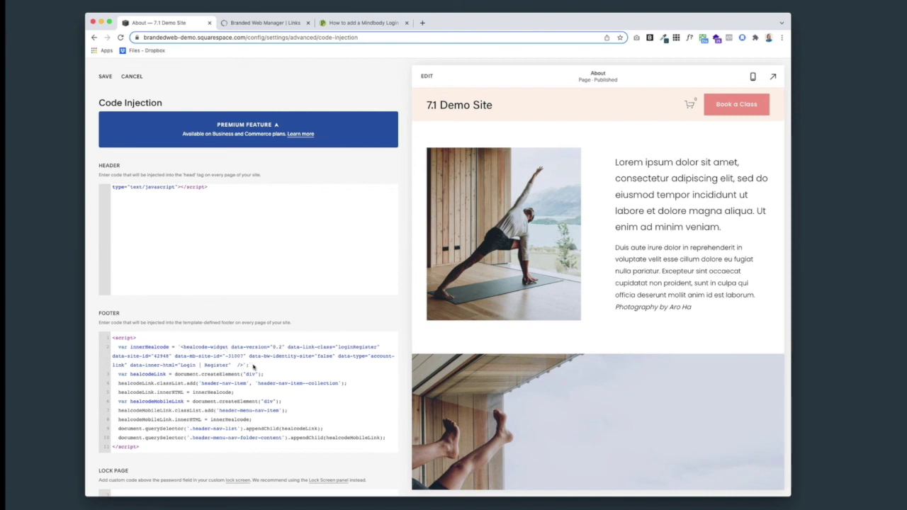
{"action": "left_click", "coordinate": [268, 23]}
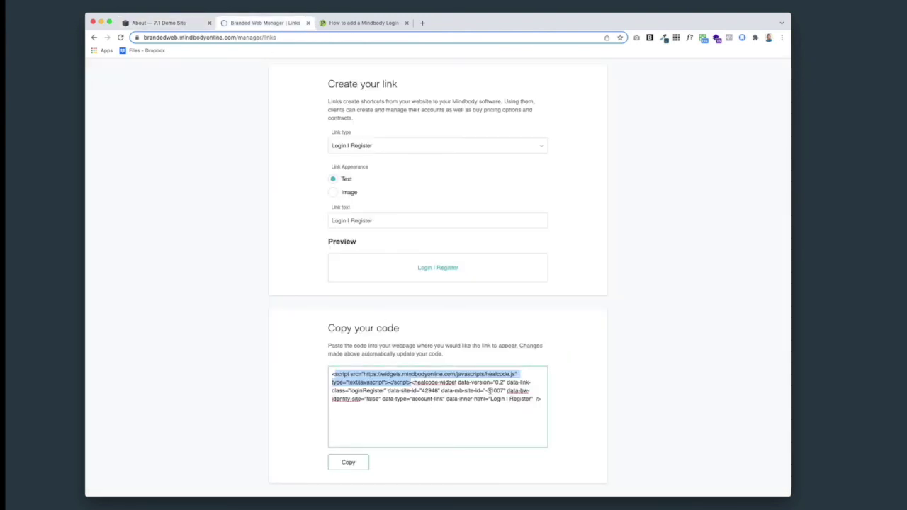
{"action": "left_click", "coordinate": [175, 24]}
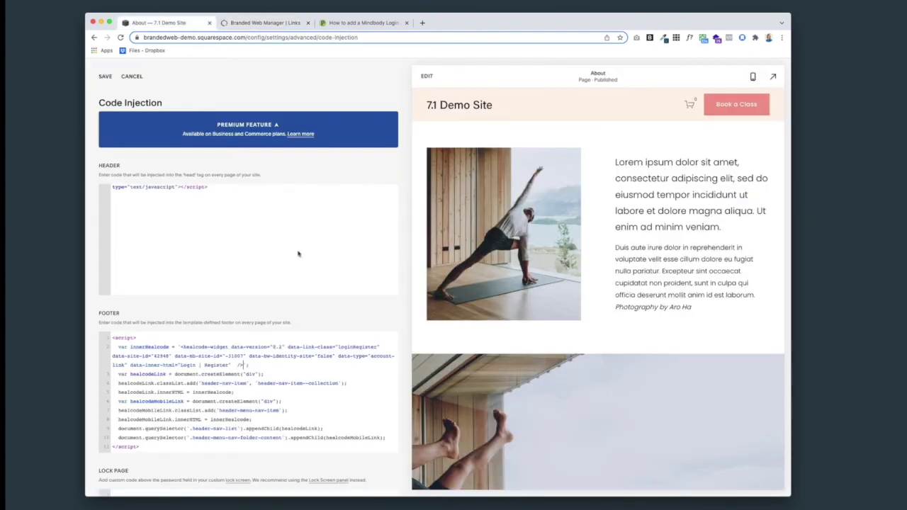
Save the Header and Footer code injection and return to the Advanced settings
{"action": "left_click", "coordinate": [104, 76]}
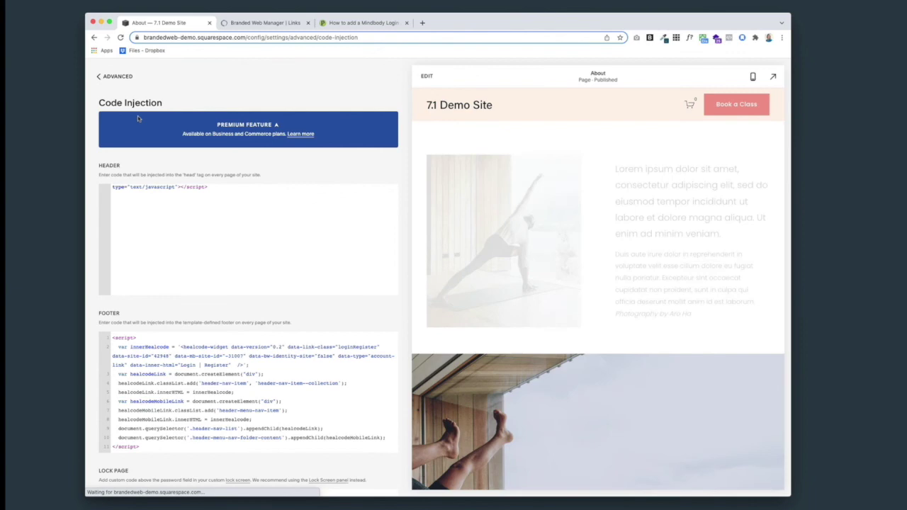
{"action": "left_click", "coordinate": [122, 76]}
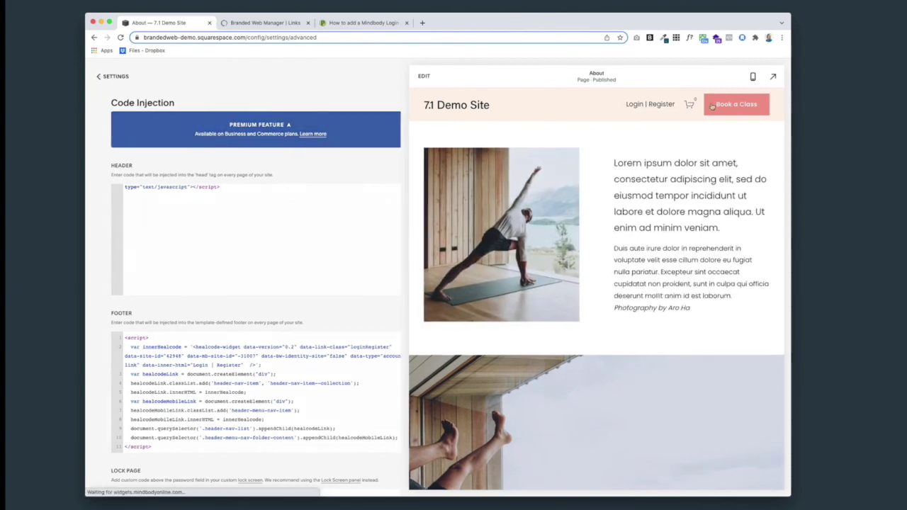
Test the Login | Register link in the desktop preview and the mobile preview's menu, closing each sign-in window, and return to desktop view
{"action": "left_click", "coordinate": [646, 109]}
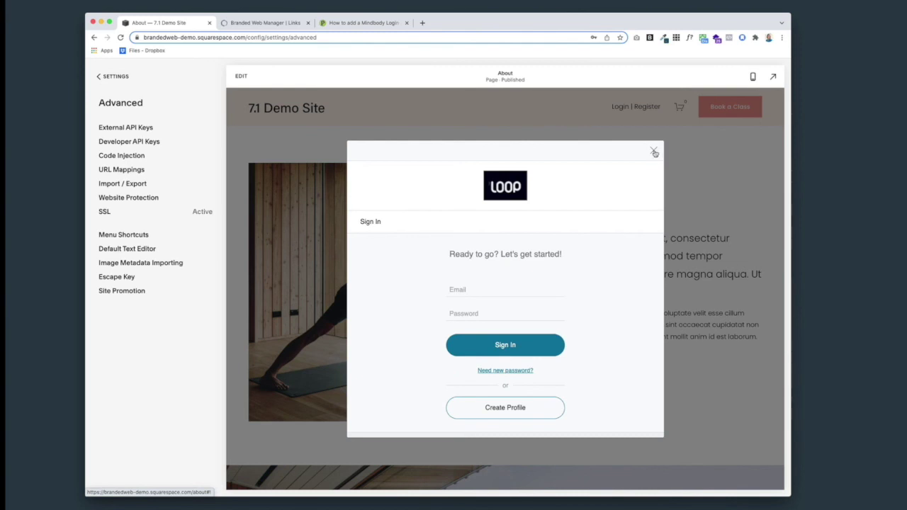
{"action": "left_click", "coordinate": [653, 152]}
{"action": "left_click", "coordinate": [753, 76]}
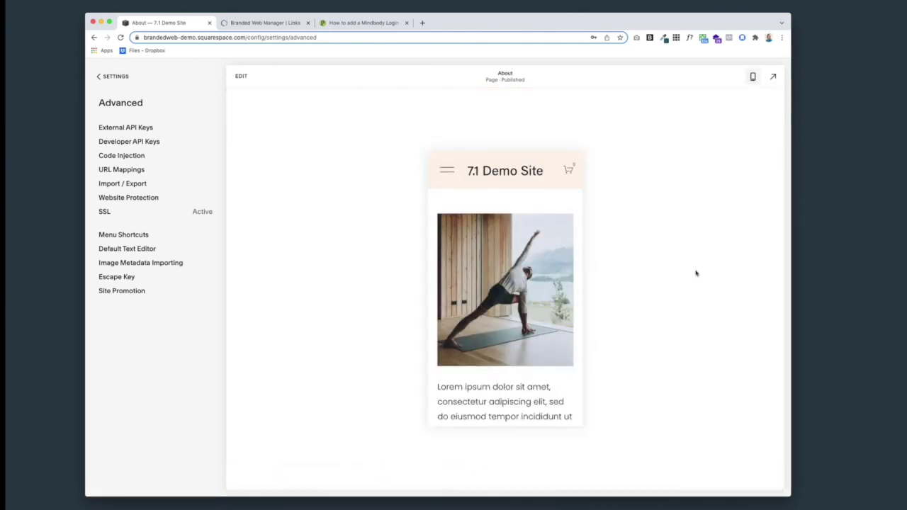
{"action": "left_click", "coordinate": [447, 171]}
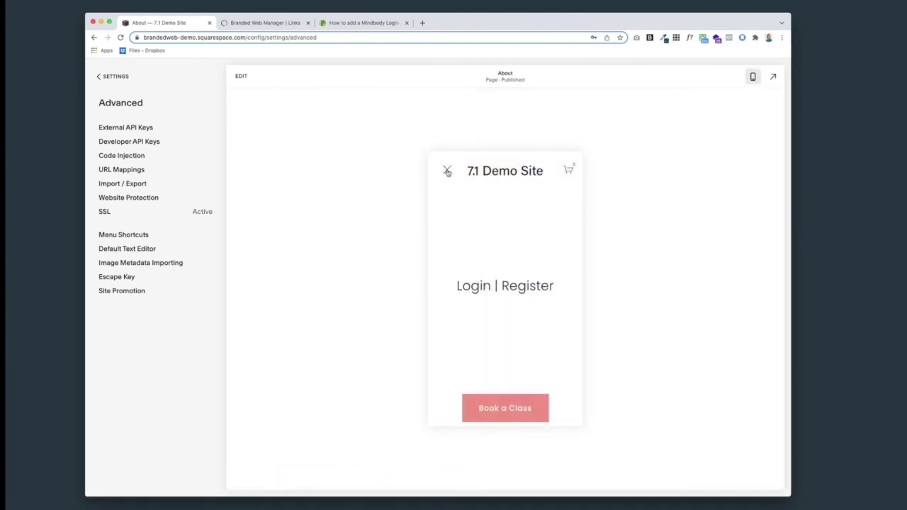
{"action": "left_click", "coordinate": [502, 285]}
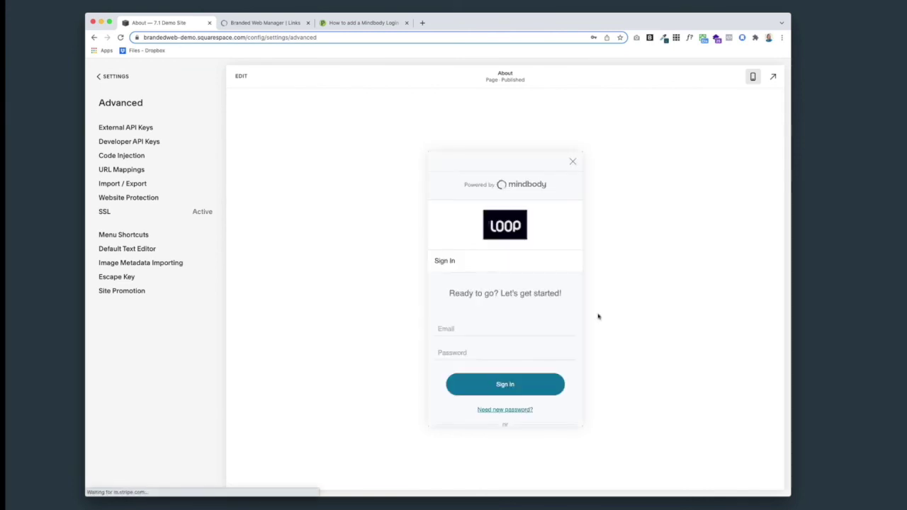
{"action": "left_click", "coordinate": [573, 162]}
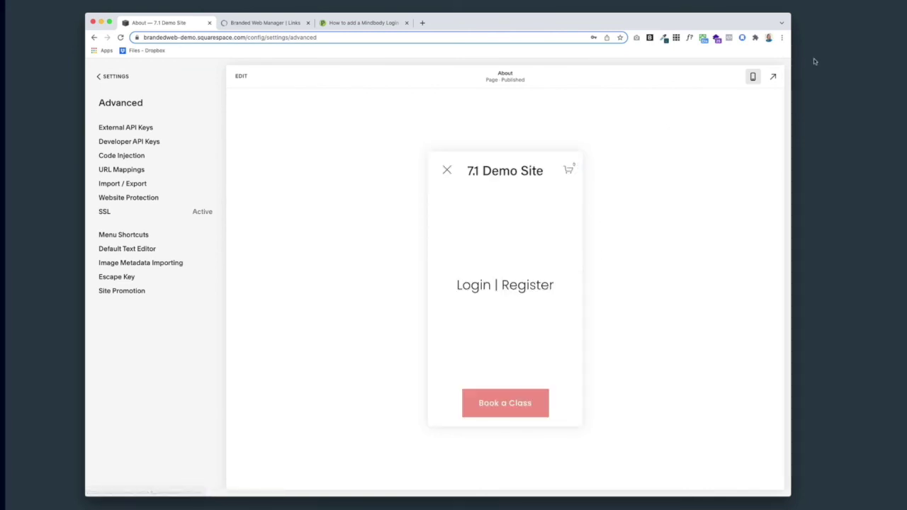
{"action": "left_click", "coordinate": [753, 77]}
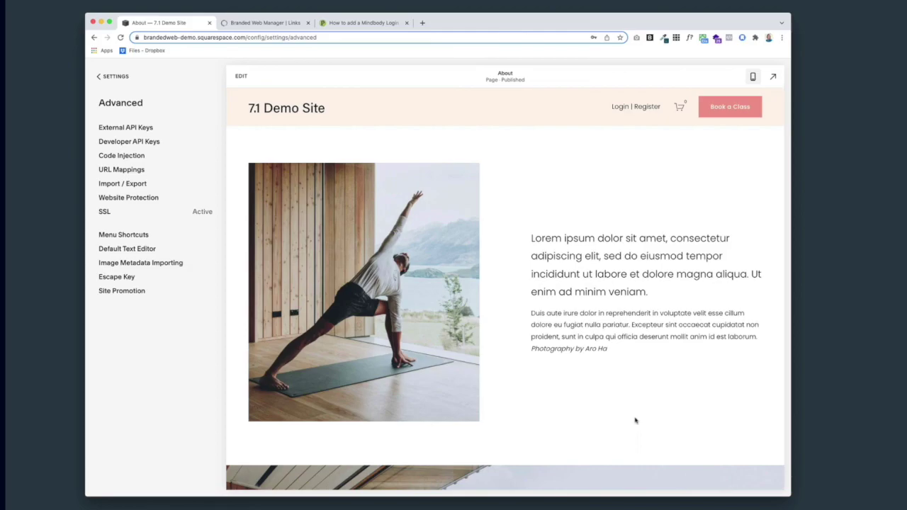